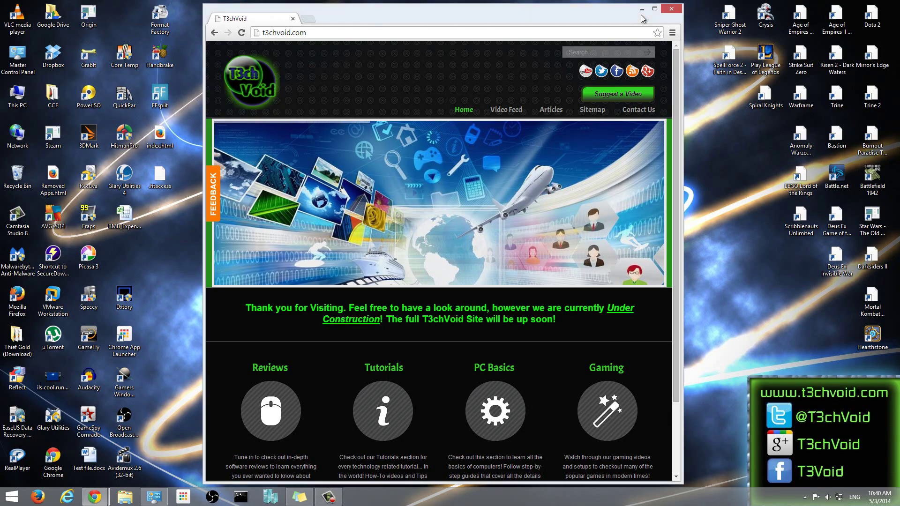
- Minimize the Chrome window showing t3chvoid.com to reveal the desktop
click(642, 9)
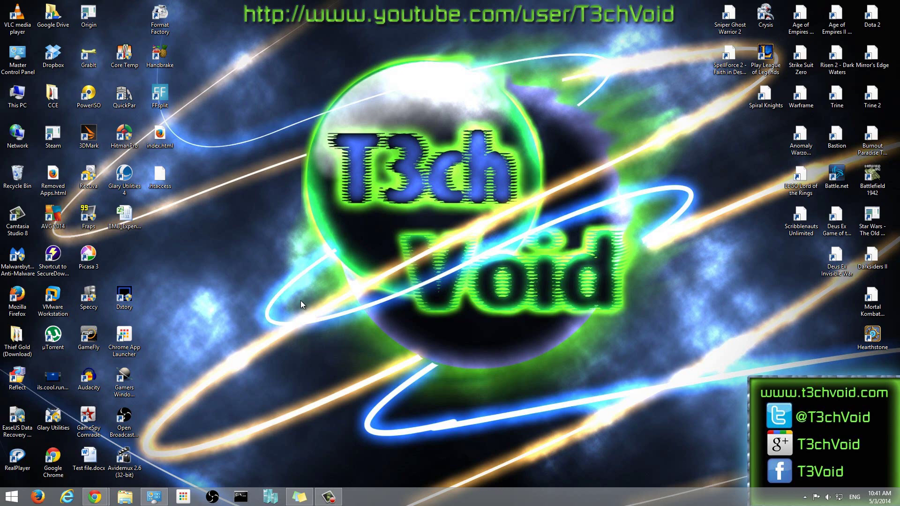
- Search 'snipp' from the Start screen, launch Snipping Tool, then minimize it
key(super)
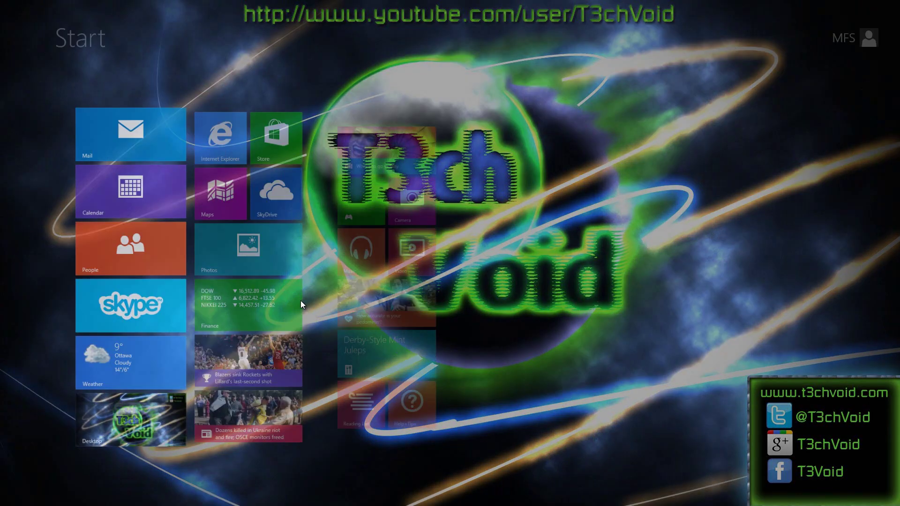
text(snipping Tool)
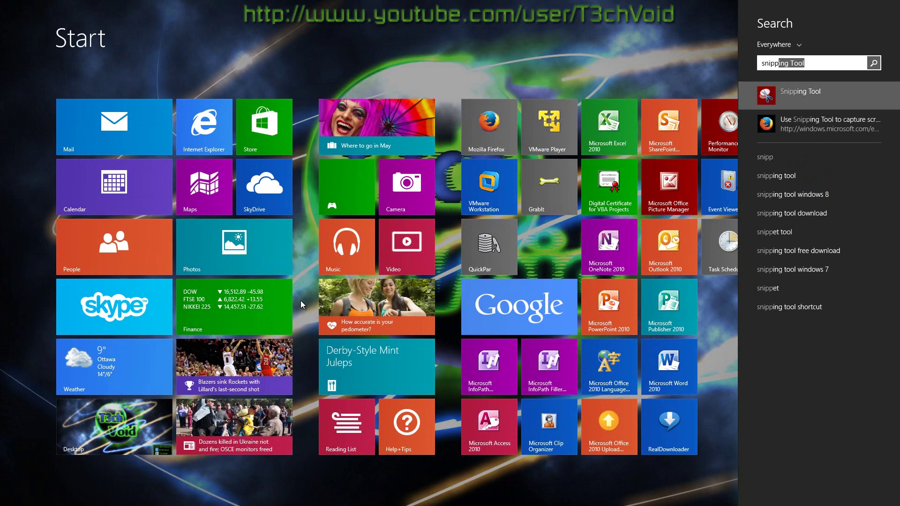
key(Return)
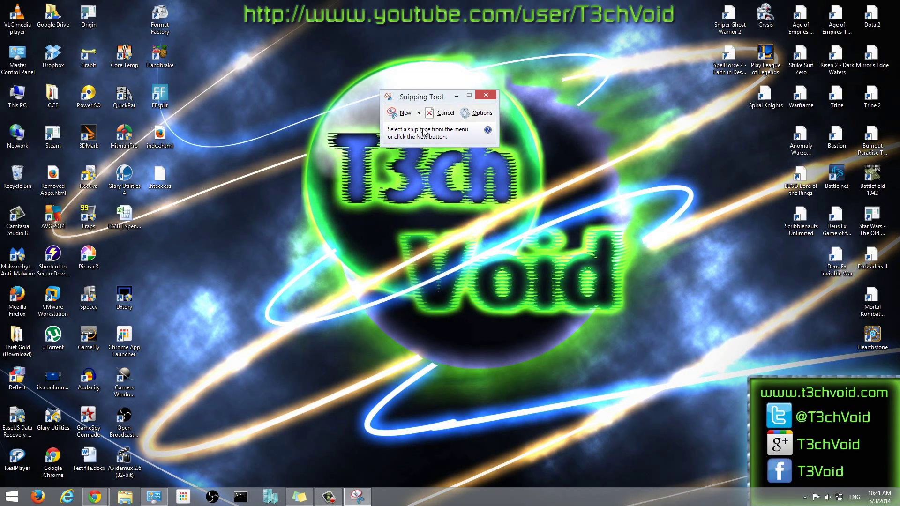
click(457, 95)
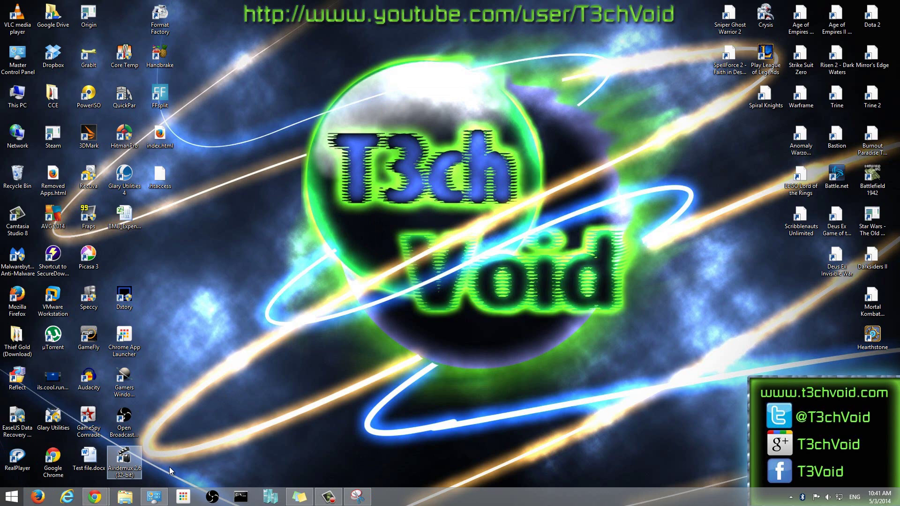
- Relaunch Snipping Tool by searching 'snip' from the Start screen
click(3, 499)
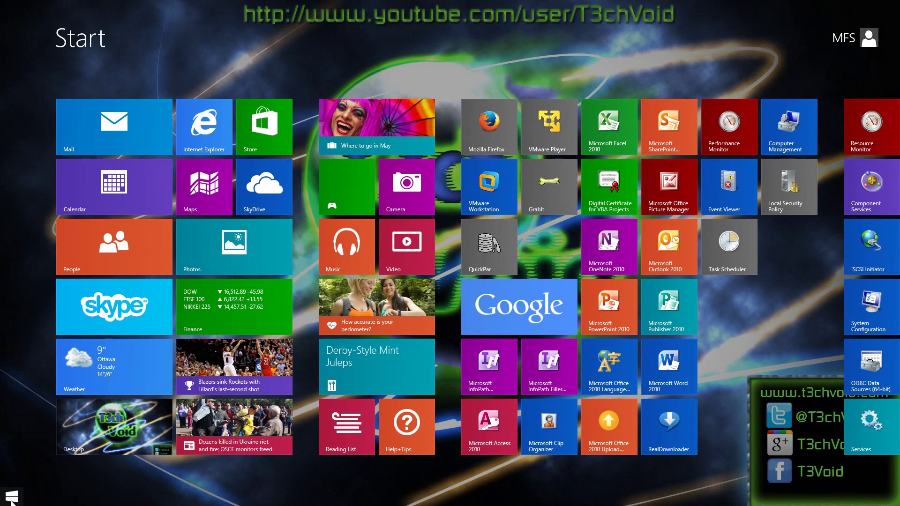
key(super+s)
text(sni)
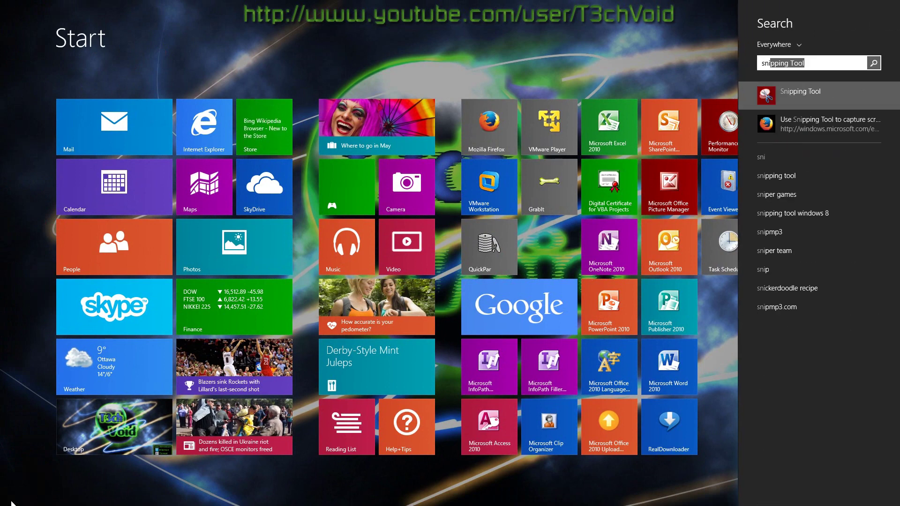
text(p)
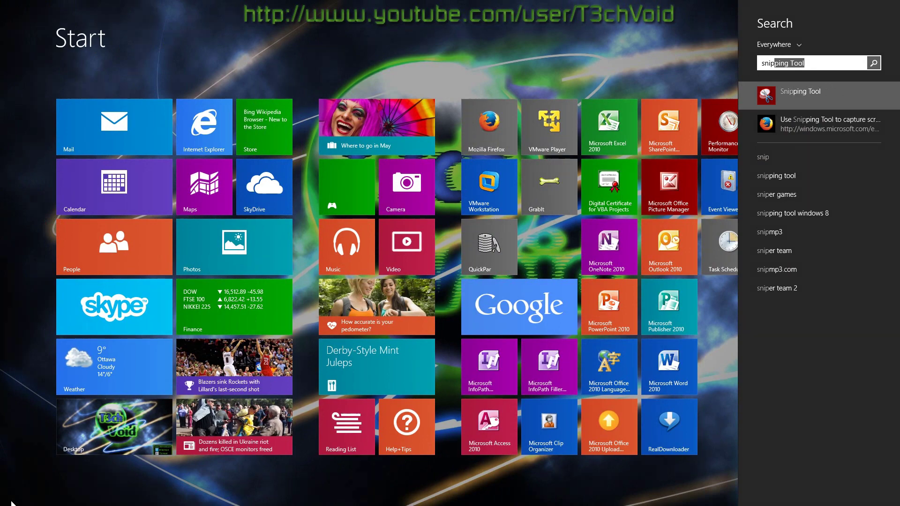
click(802, 94)
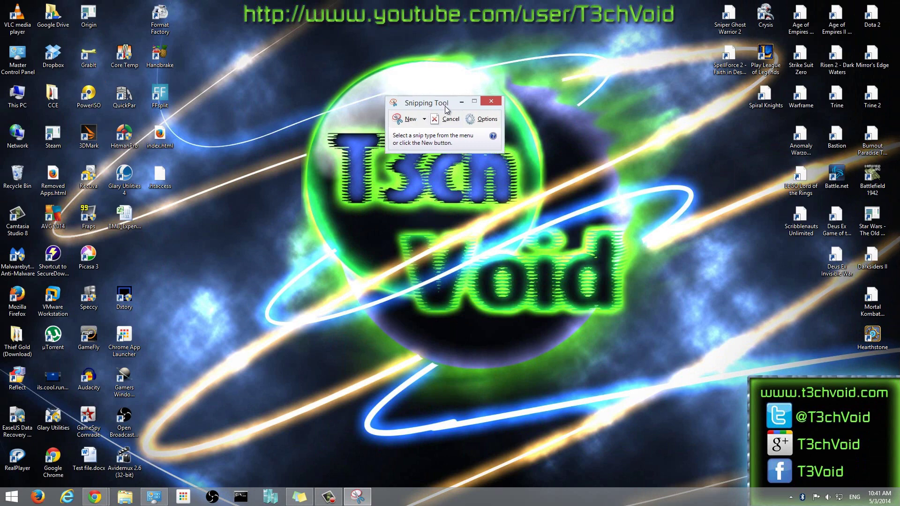
- Reposition the Snipping Tool window to the upper right of the desktop
drag(439, 100, 498, 194)
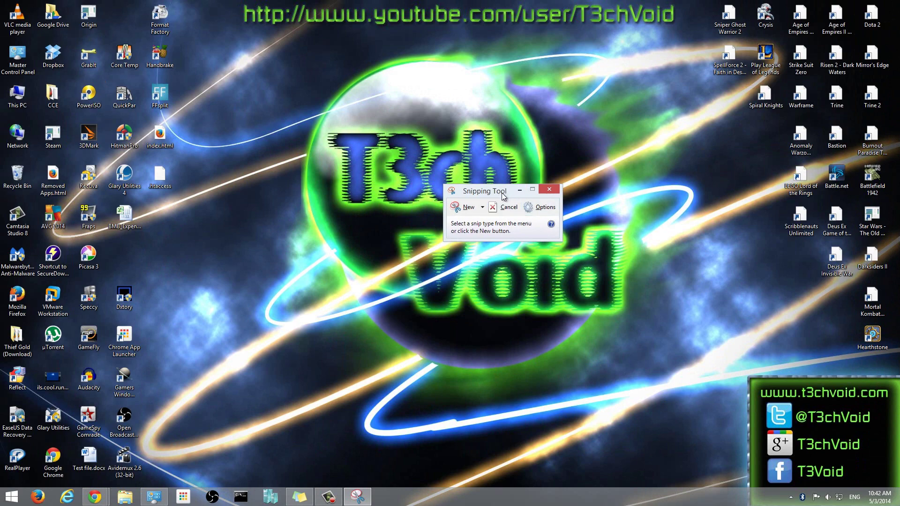
drag(501, 194, 628, 100)
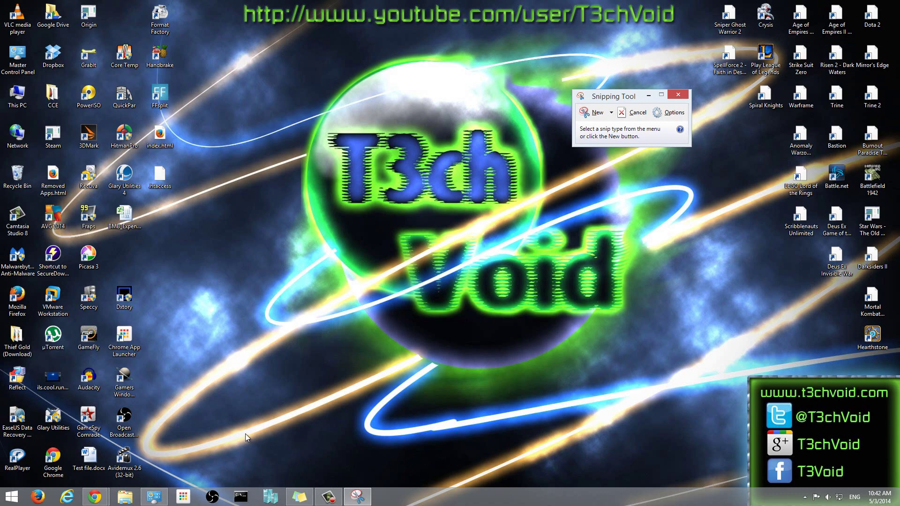
- Bring back the T3chVoid browser and Snipping Tool, place them side by side, and start a new snip
click(95, 496)
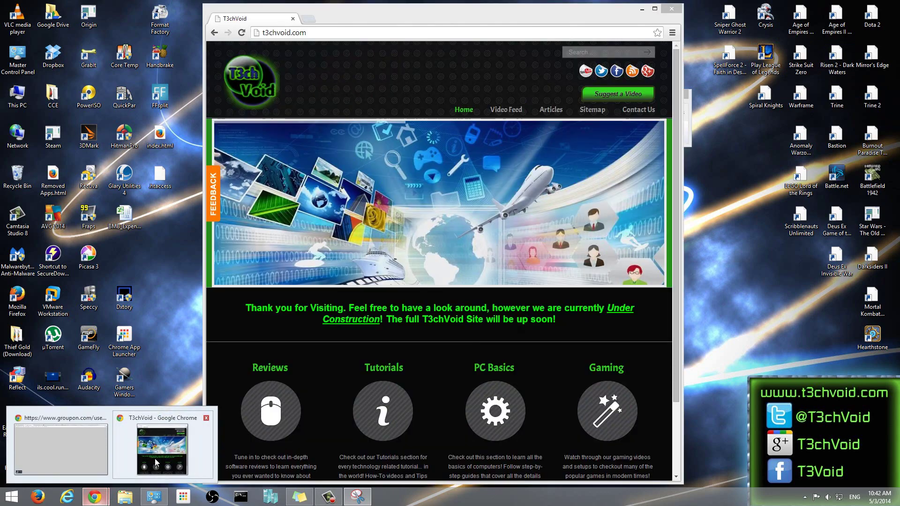
click(156, 462)
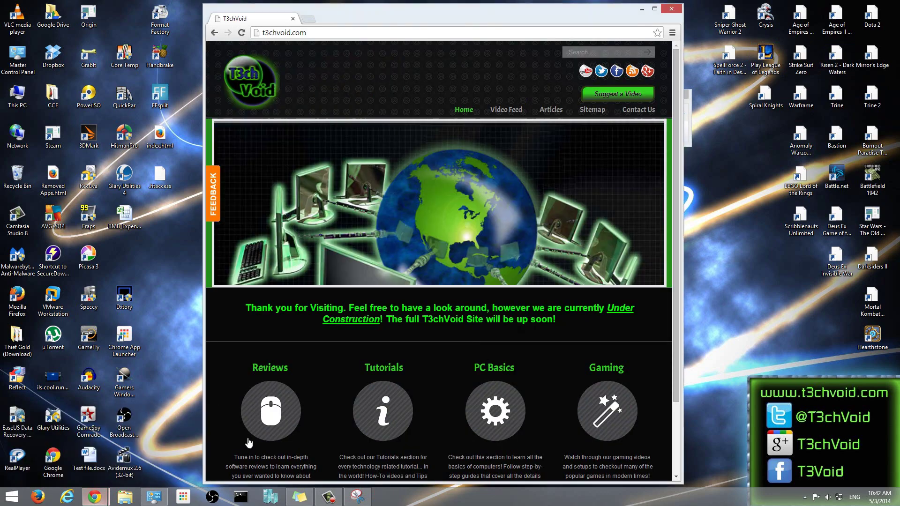
click(358, 498)
drag(631, 101, 717, 98)
drag(555, 14, 469, 13)
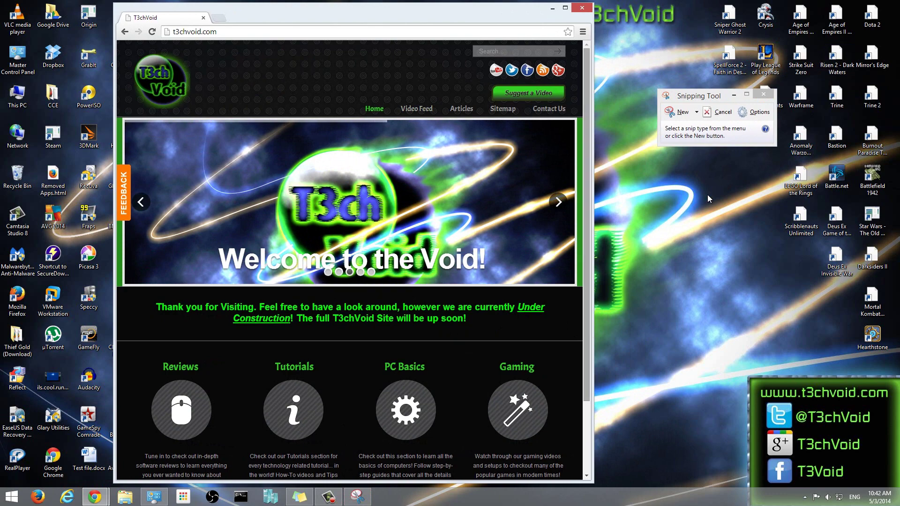
drag(682, 100, 668, 138)
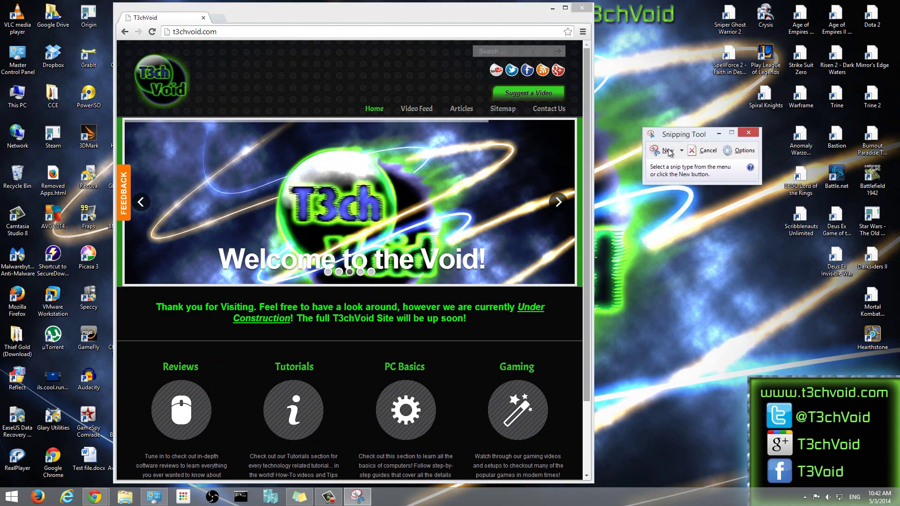
click(663, 155)
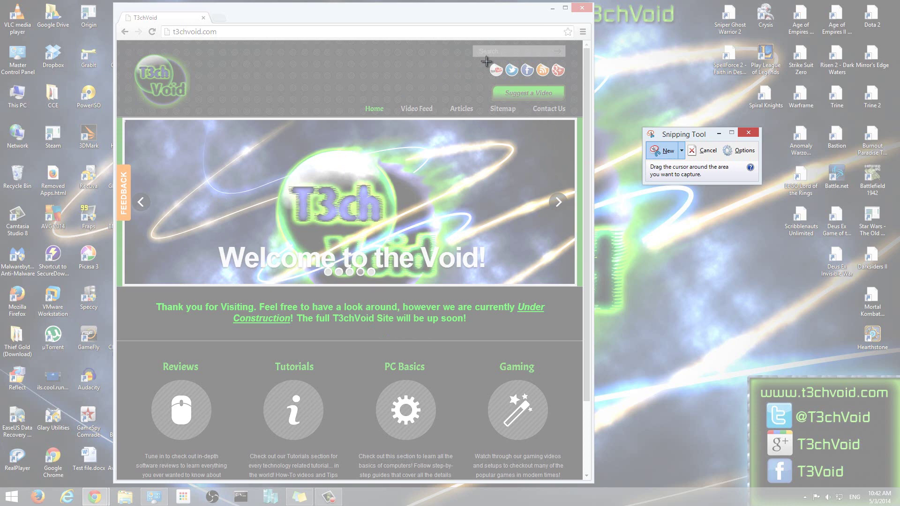
- Snip the social-media icon row, cancel Save As, and copy the snip to the clipboard
drag(485, 61, 568, 80)
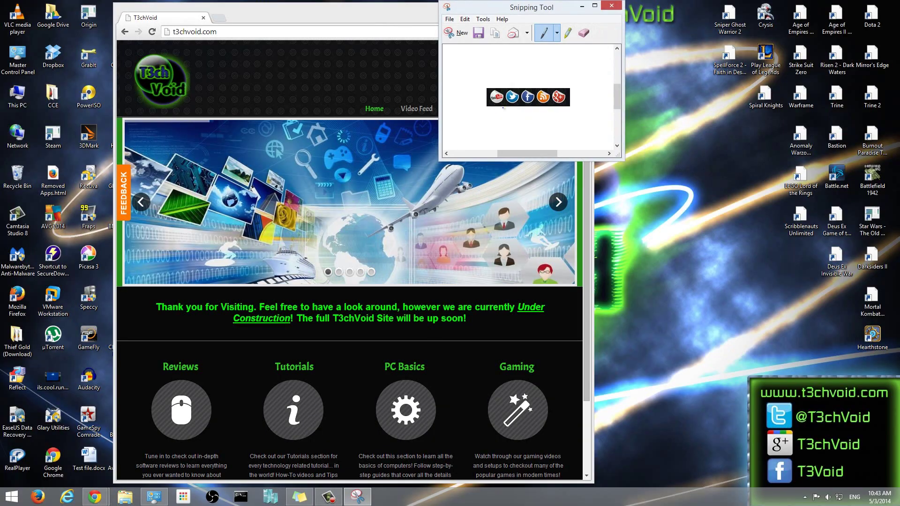
drag(539, 11, 680, 104)
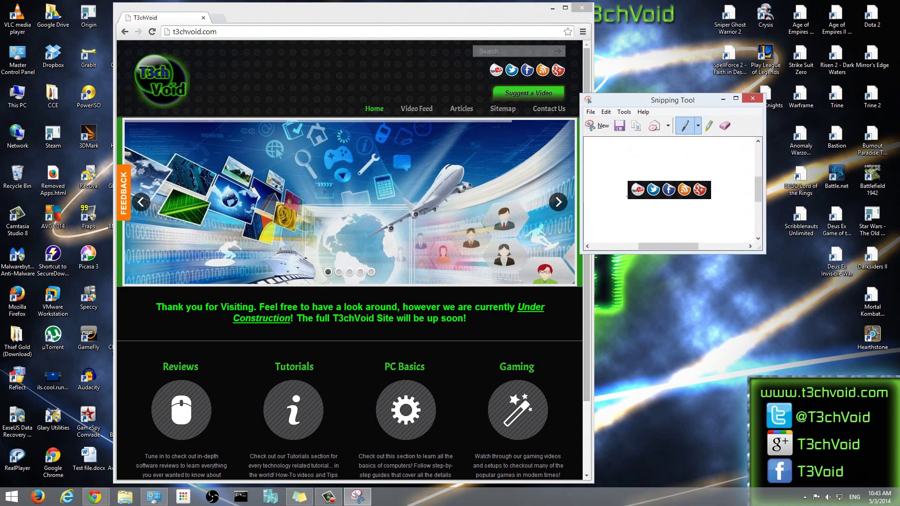
click(618, 131)
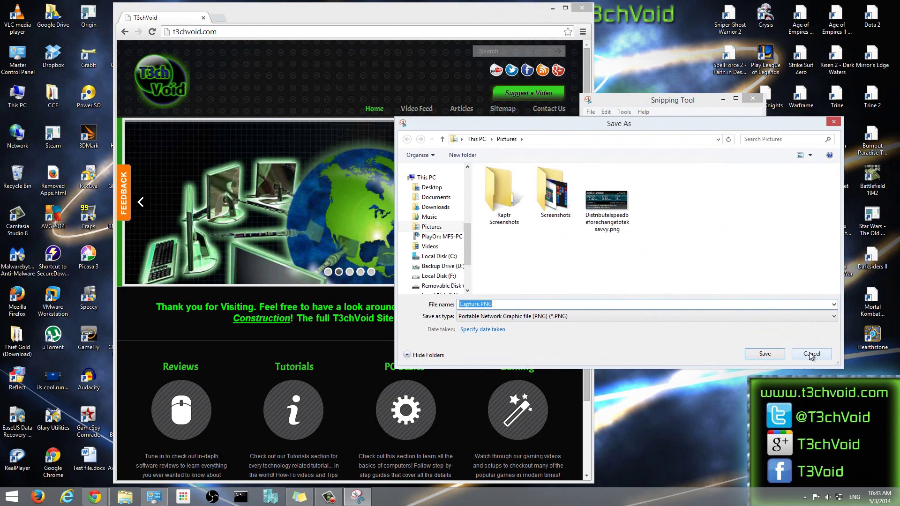
click(810, 354)
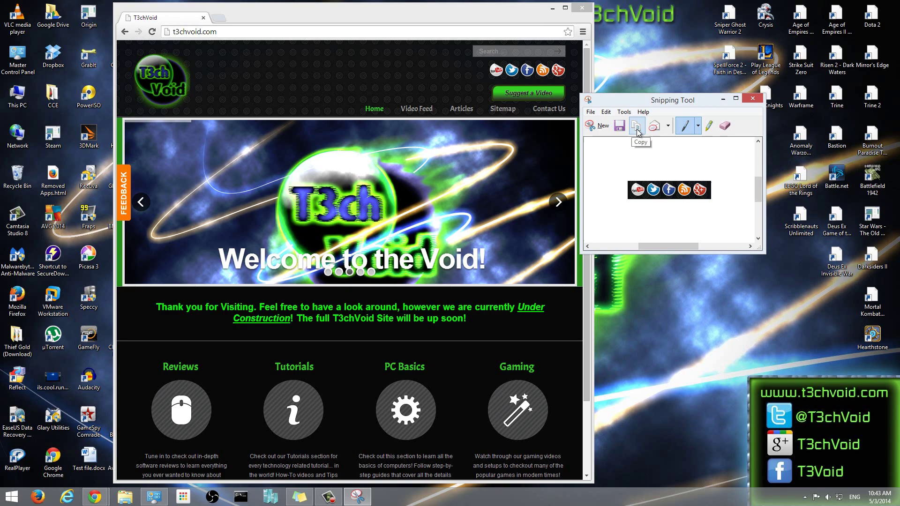
click(636, 132)
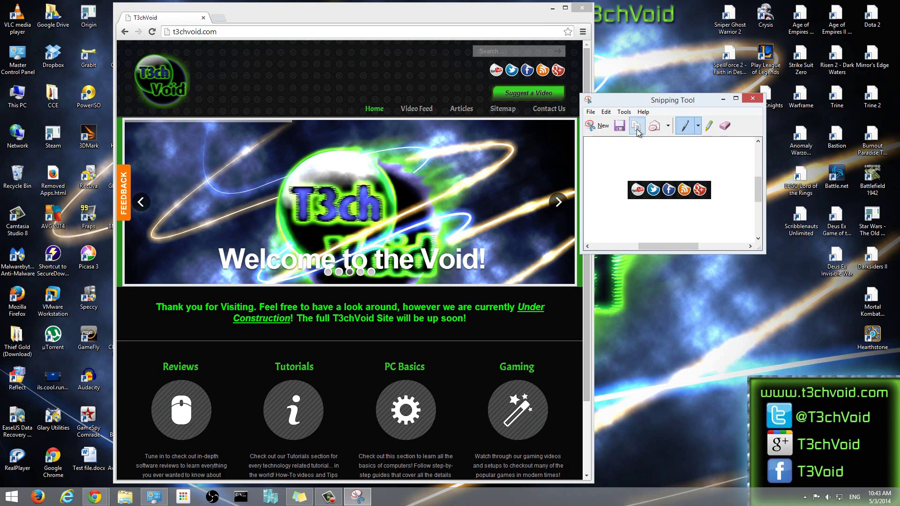
- Launch Microsoft Word 2010 by searching 'word' and move its window to the upper left
key(super)
text(word)
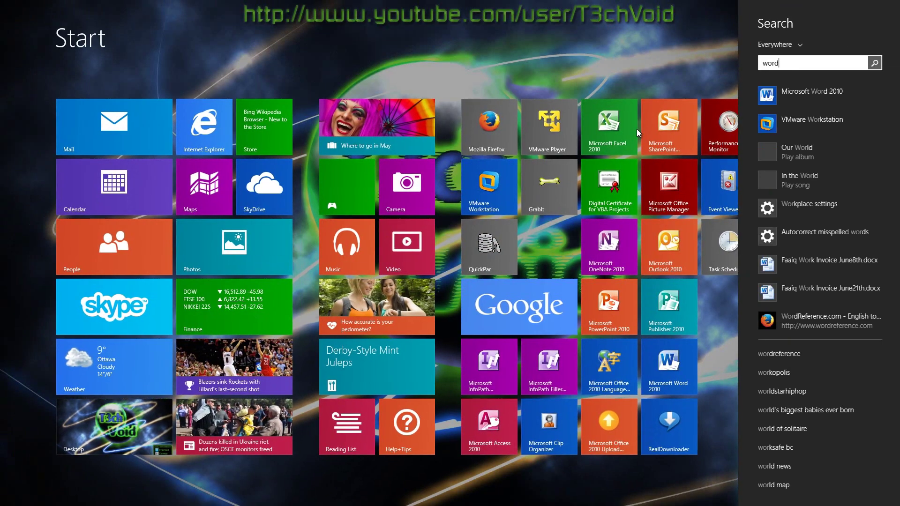
key(Return)
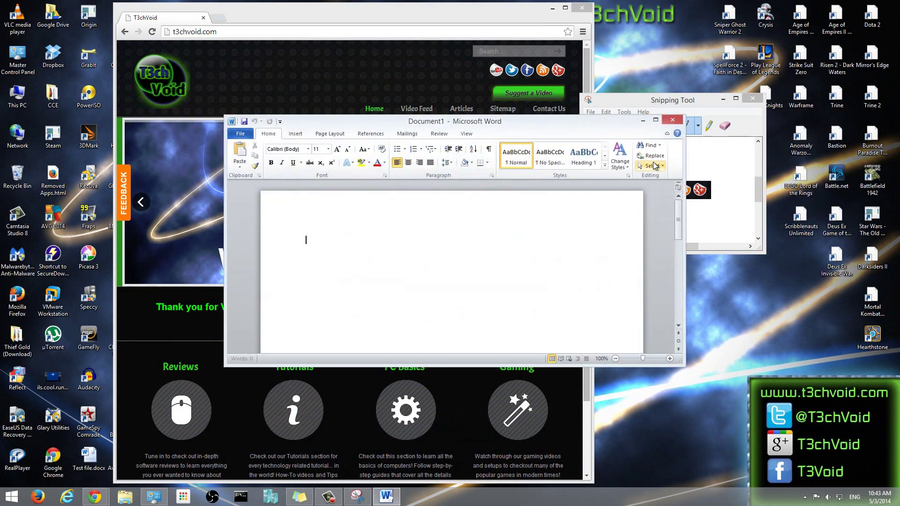
drag(478, 125, 331, 74)
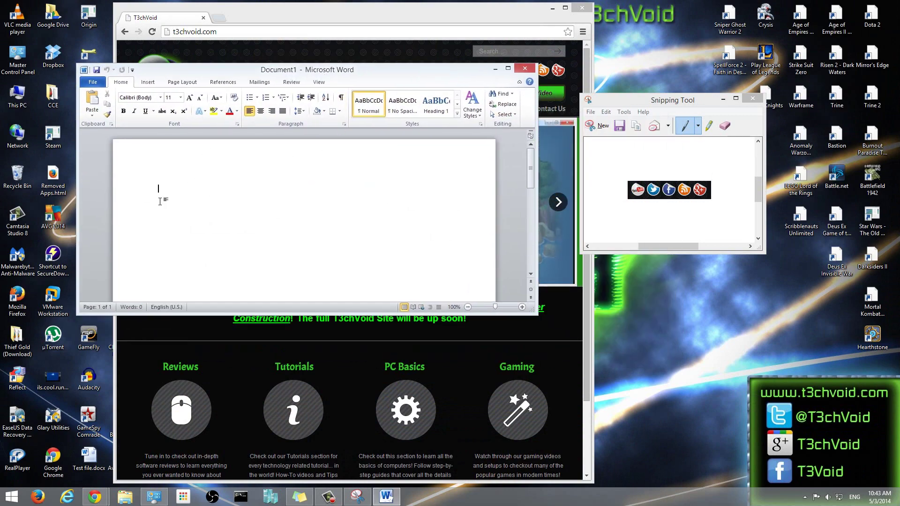
- Paste the social-icons snip into the document, re-paste it via right-click Paste, then minimize Word
key(ctrl+v)
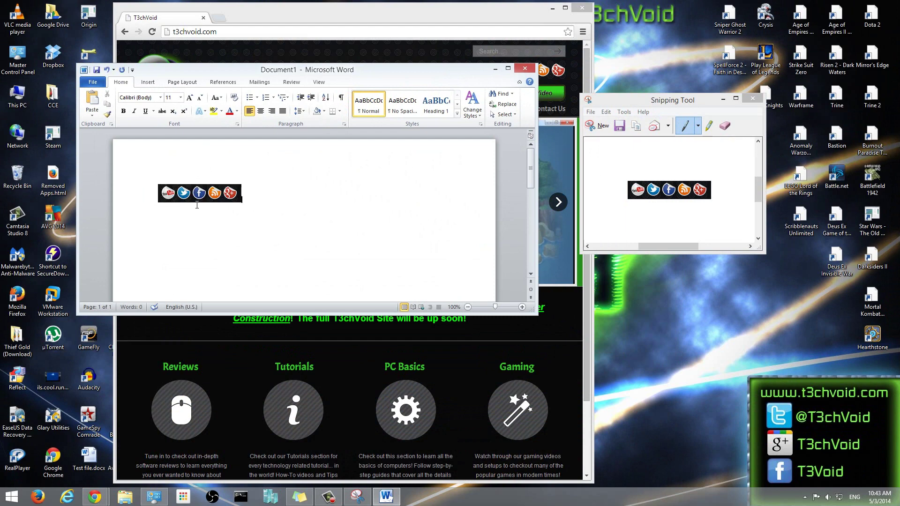
click(242, 198)
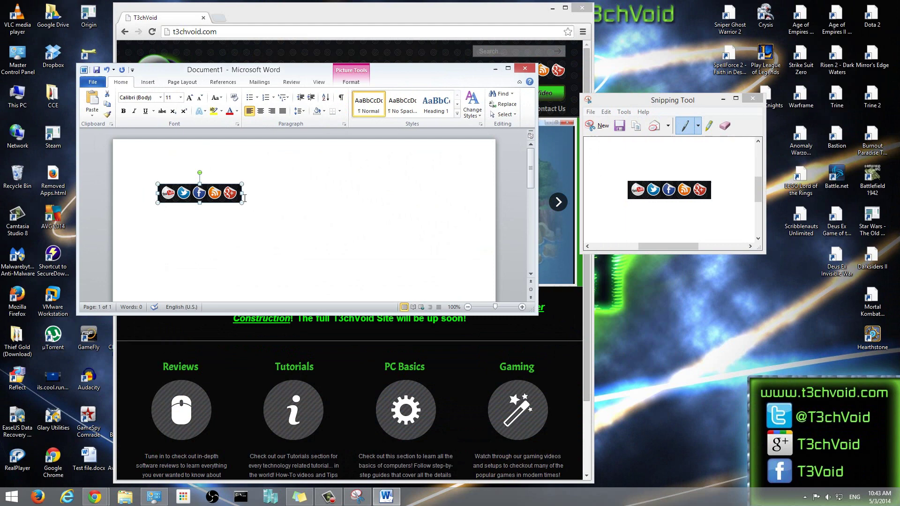
key(Delete)
right_click(201, 188)
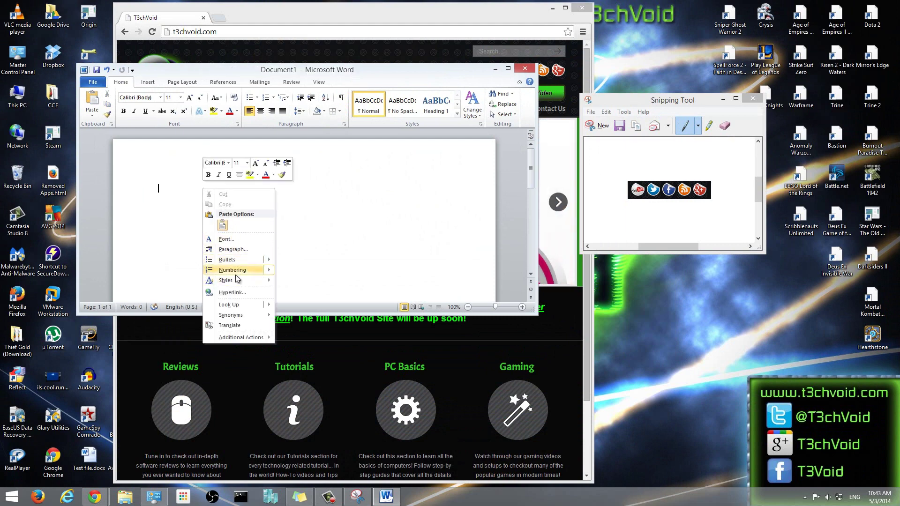
click(222, 225)
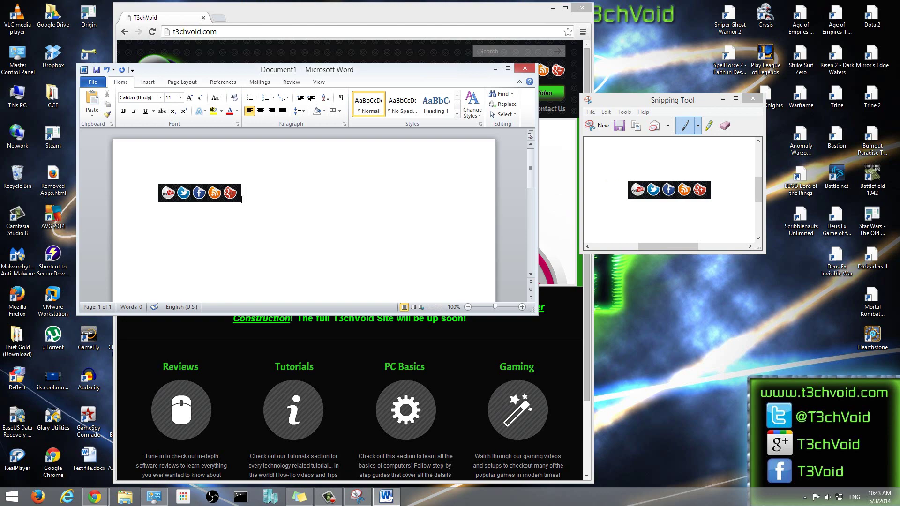
click(495, 70)
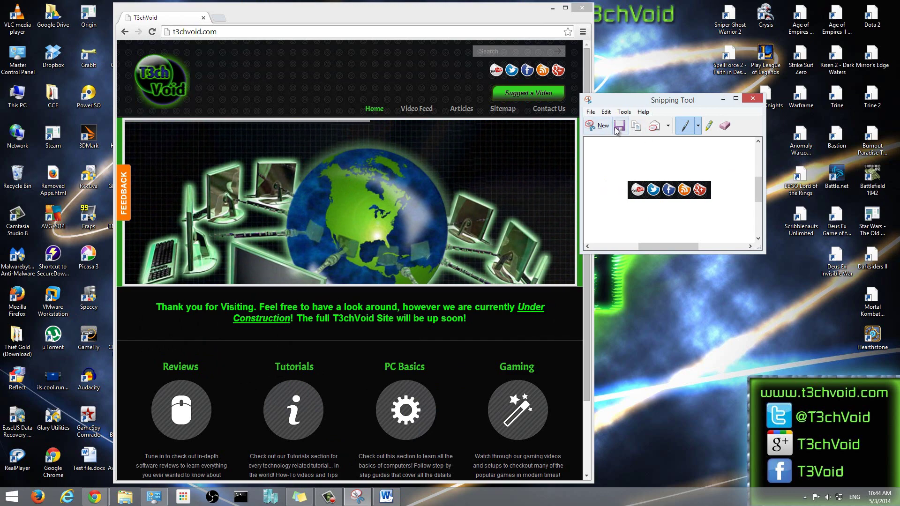
- Look through the Send options and the pen colour list without changing anything
click(667, 127)
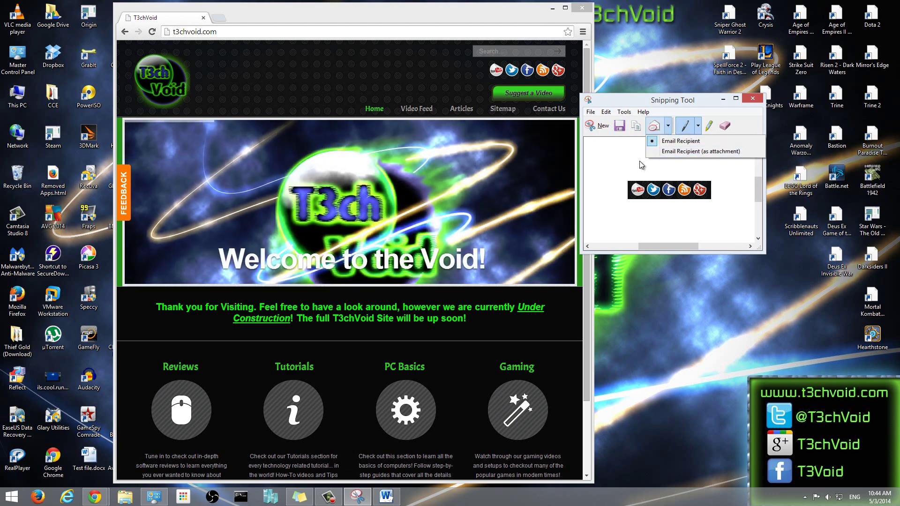
click(603, 155)
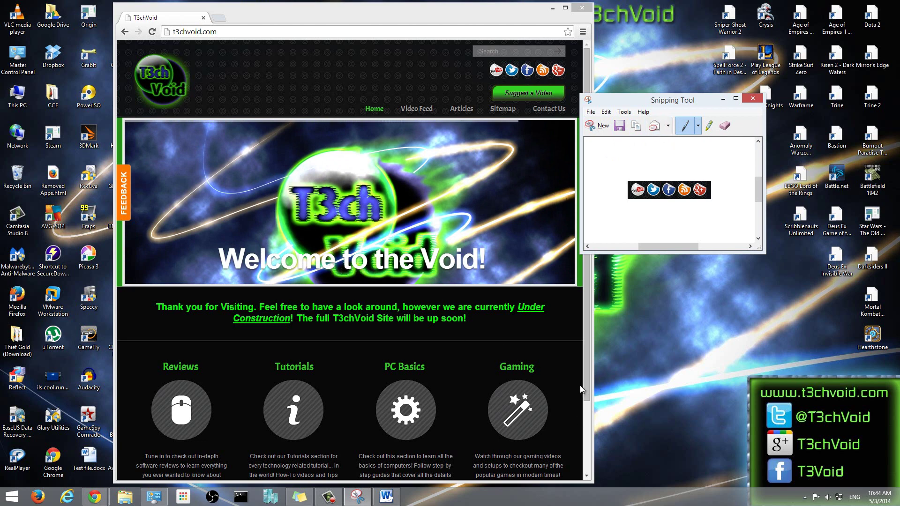
click(697, 126)
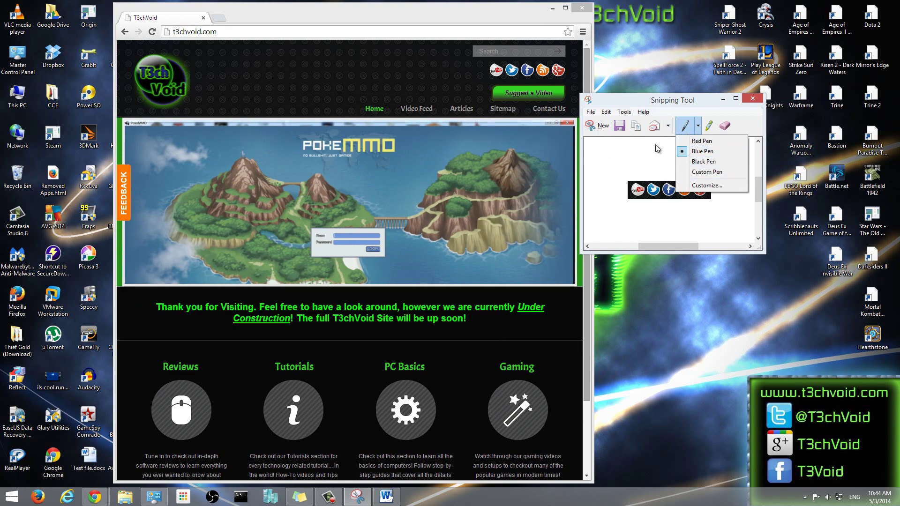
click(685, 107)
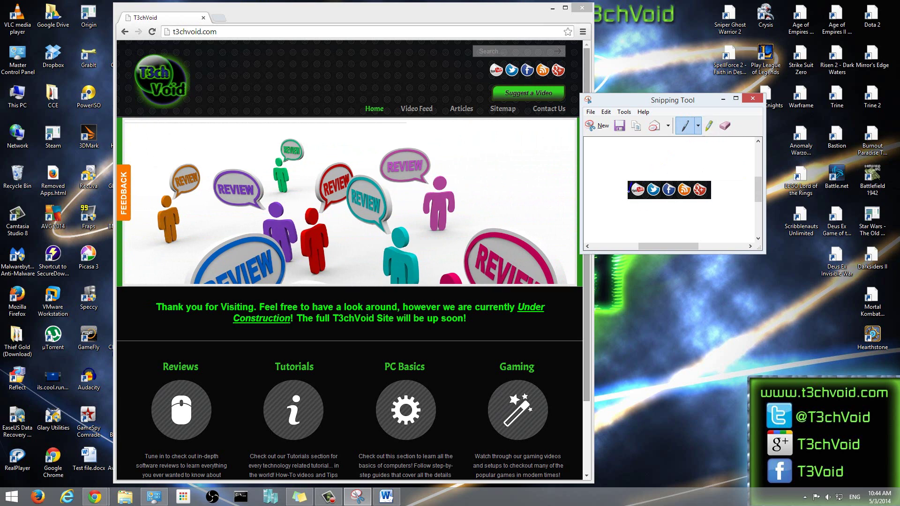
- Switch to the Red Pen and circle the Twitter icon in the snip
click(684, 133)
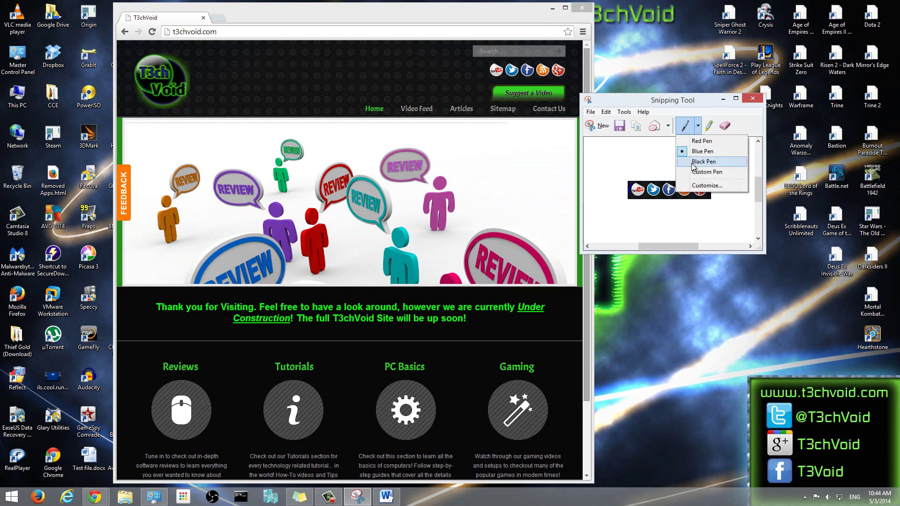
click(701, 141)
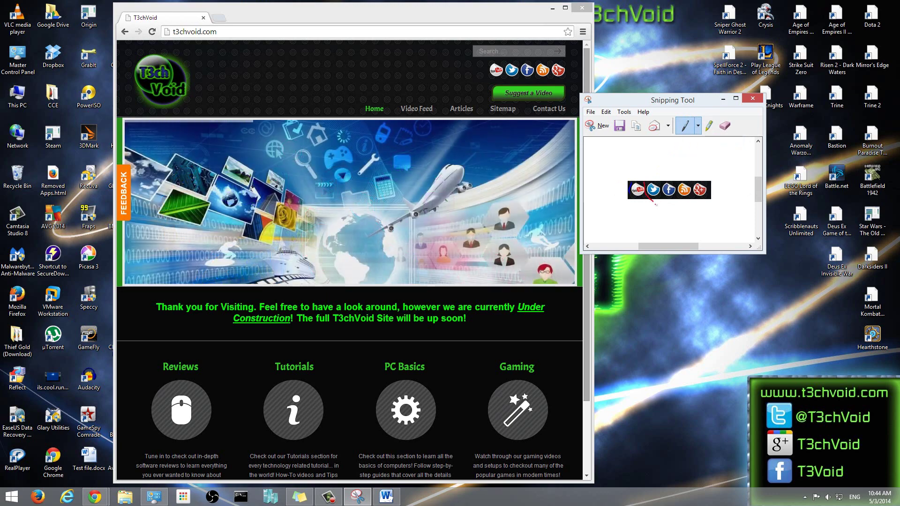
drag(663, 185, 646, 184)
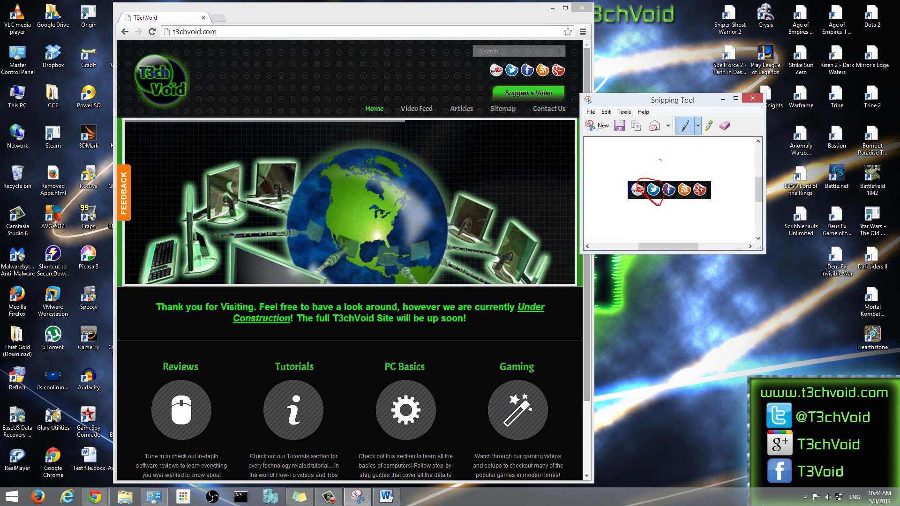
- Highlight the Facebook icon in yellow, then use the Eraser to remove the red circle
click(708, 126)
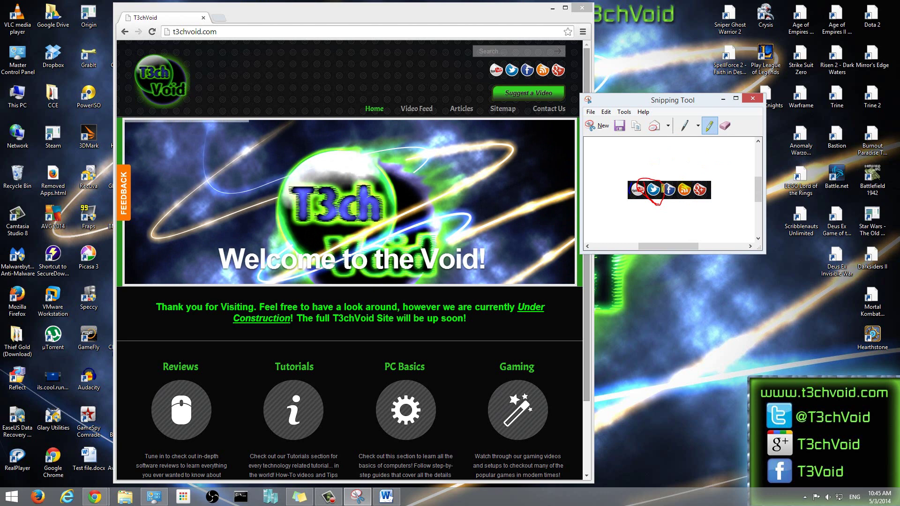
mouse_move(662, 187)
mouse_down()
mouse_move(674, 188)
mouse_move(667, 193)
mouse_up()
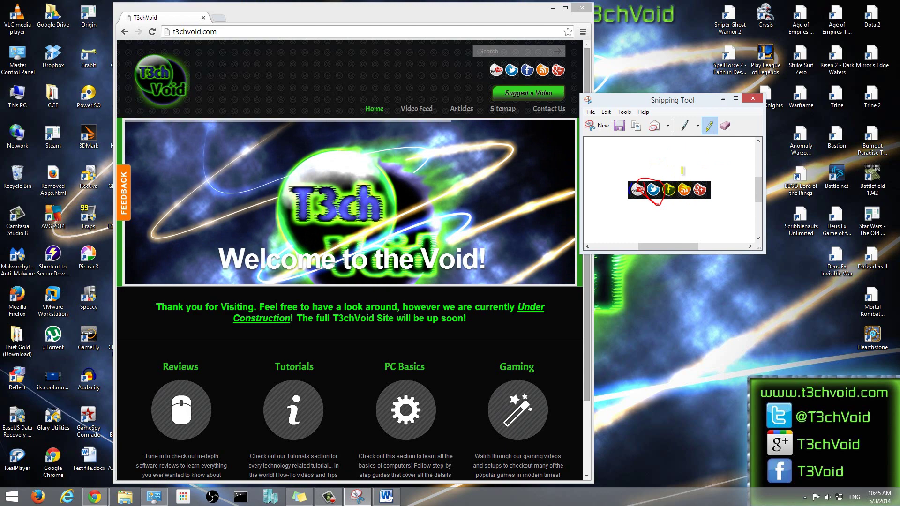
click(724, 127)
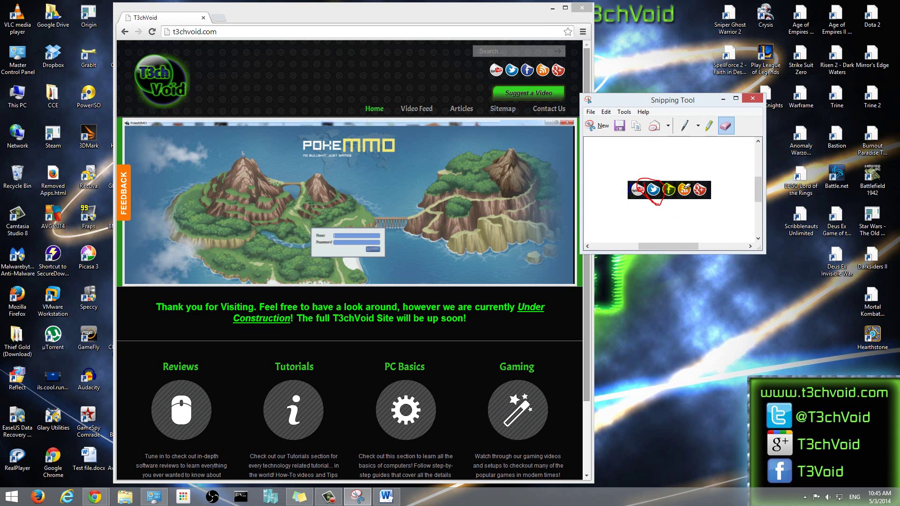
click(651, 192)
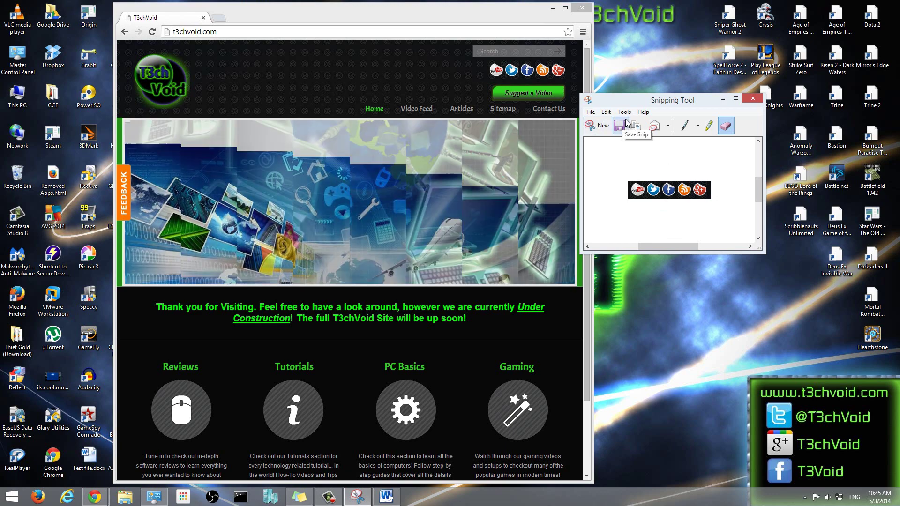
- Snip the top of the browser window with its tab, logo and navigation bar, then recentre the snip window
click(603, 130)
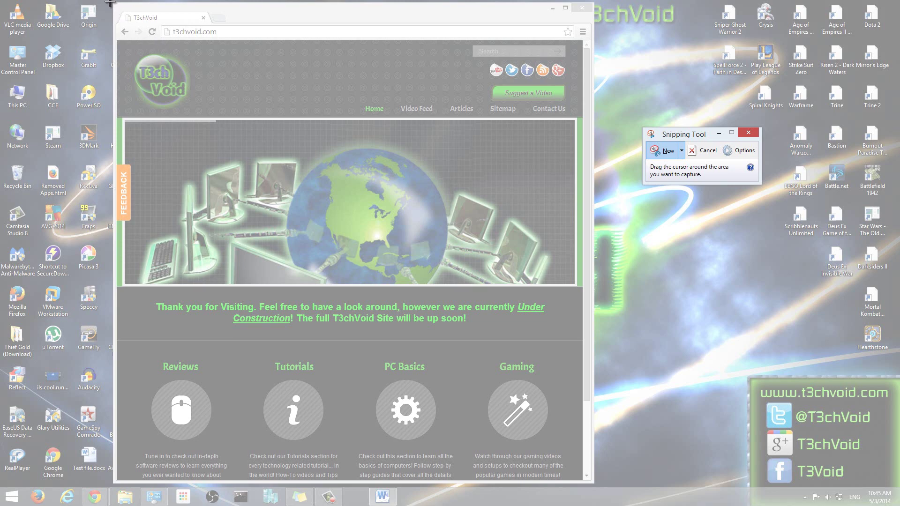
drag(110, 3, 595, 153)
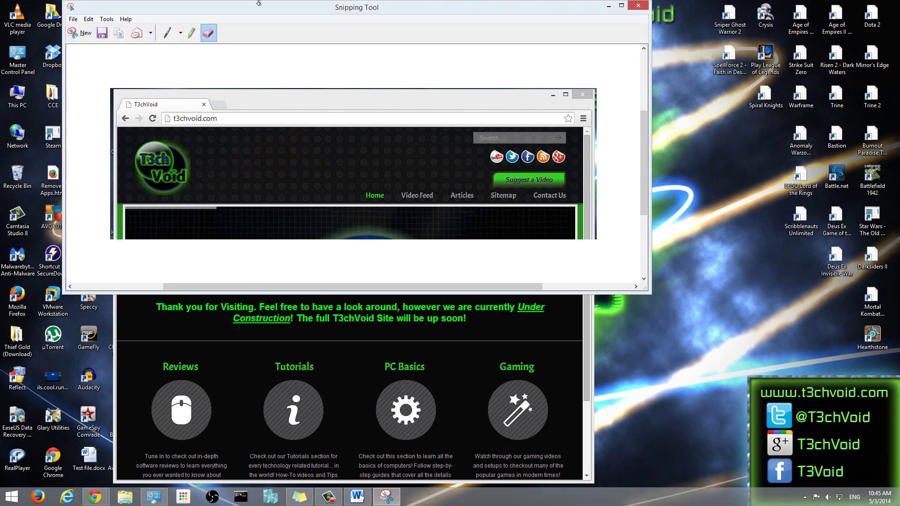
mouse_move(264, 4)
mouse_down()
mouse_move(396, 60)
mouse_move(519, 64)
mouse_move(441, 54)
mouse_move(436, 46)
mouse_up()
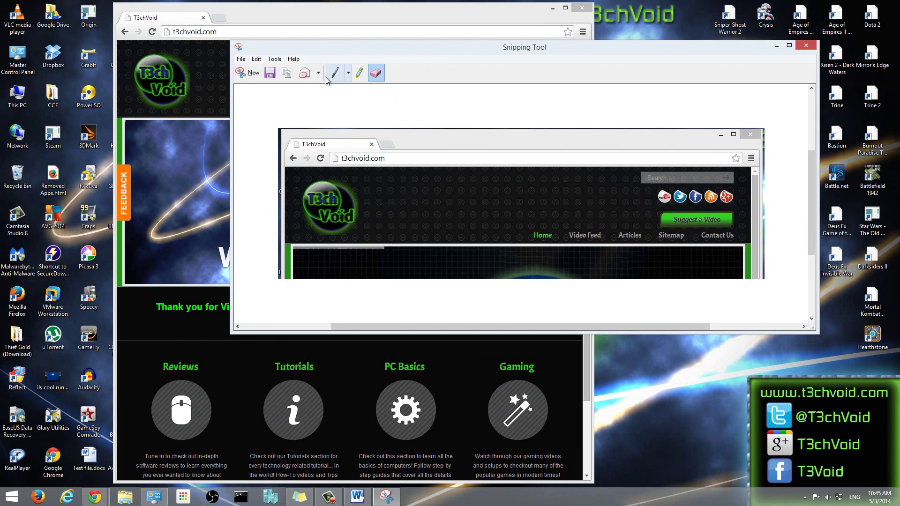
- Highlight the t3chvoid.com address and bookmark star in yellow, then switch to the Red Pen
click(359, 73)
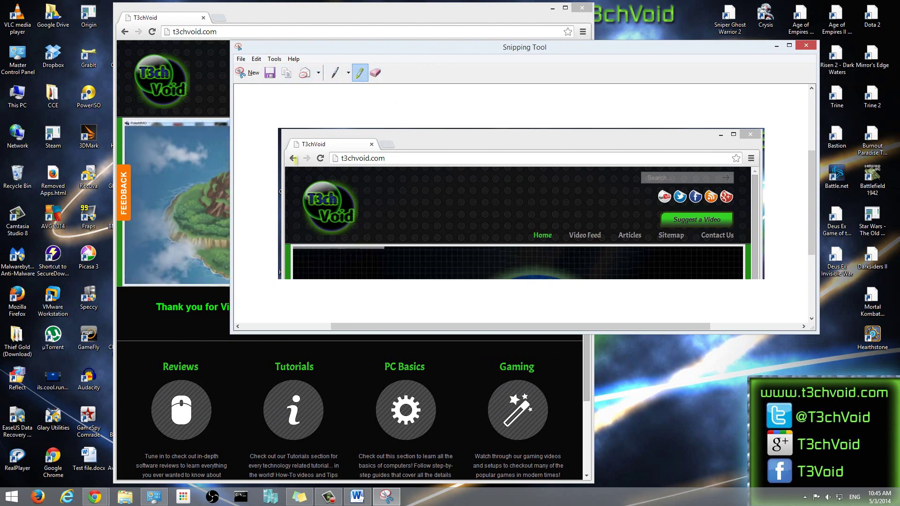
drag(351, 158, 385, 159)
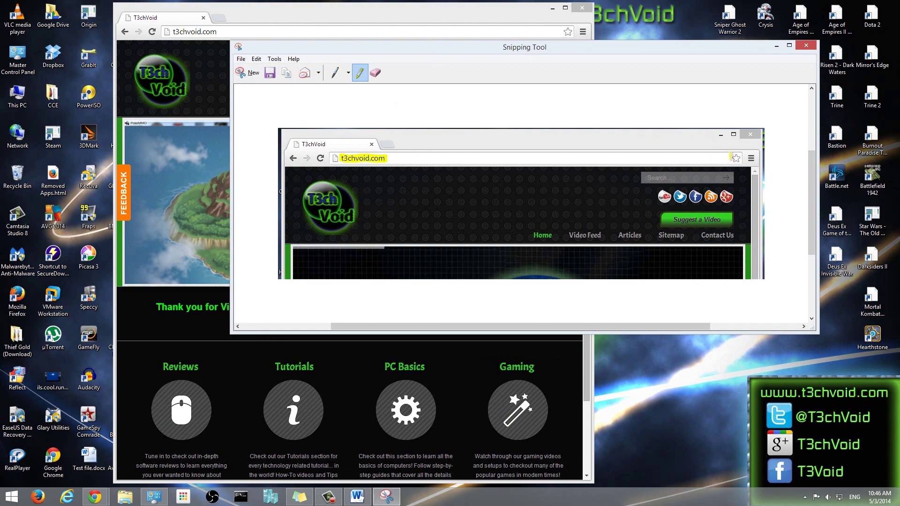
drag(730, 158, 742, 160)
click(348, 72)
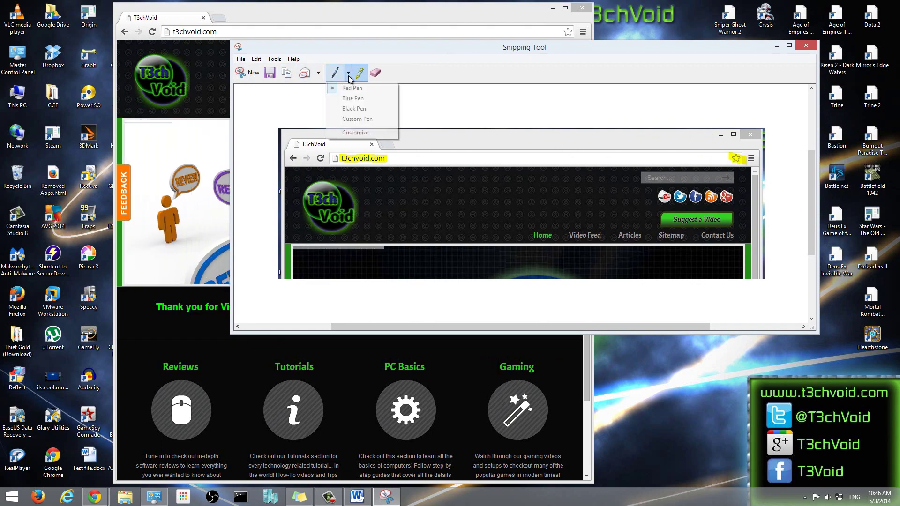
click(352, 88)
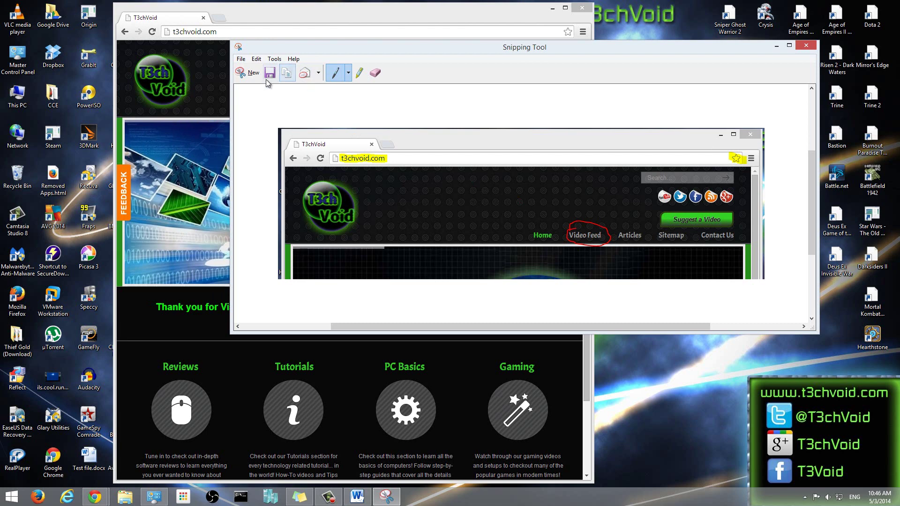
- Replace the social-icons image in Word with the annotated site snip, then close Word without saving
click(356, 498)
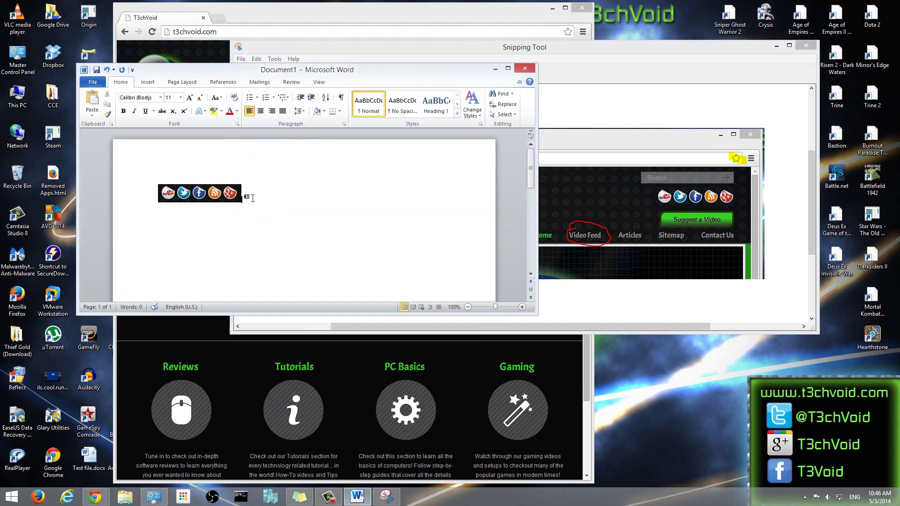
key(BackSpace)
key(ctrl+v)
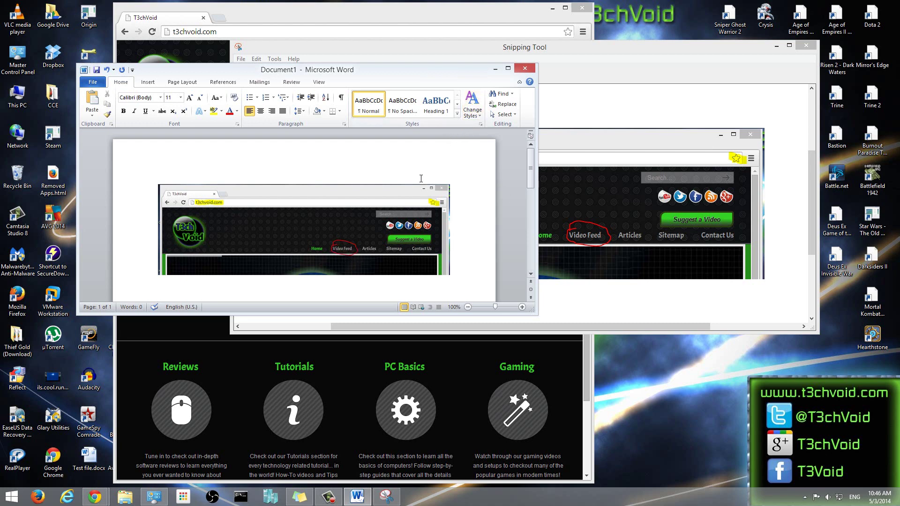
click(350, 240)
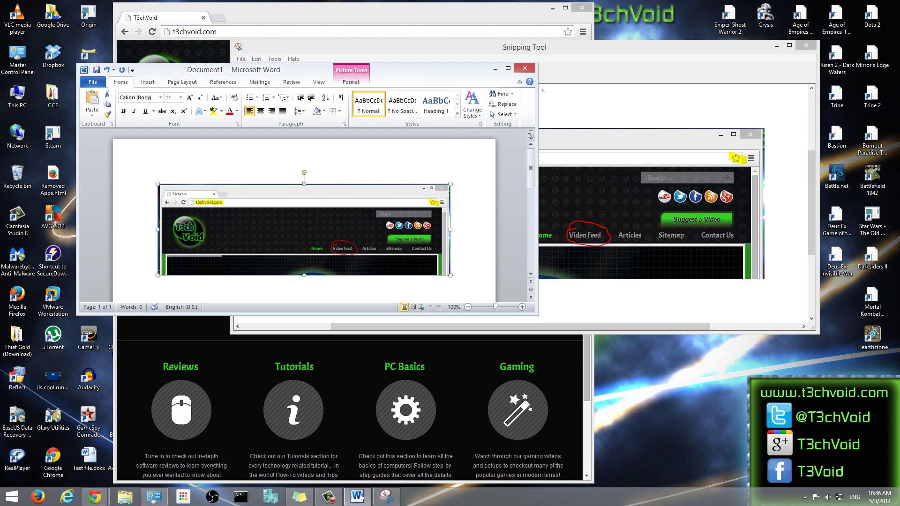
click(526, 68)
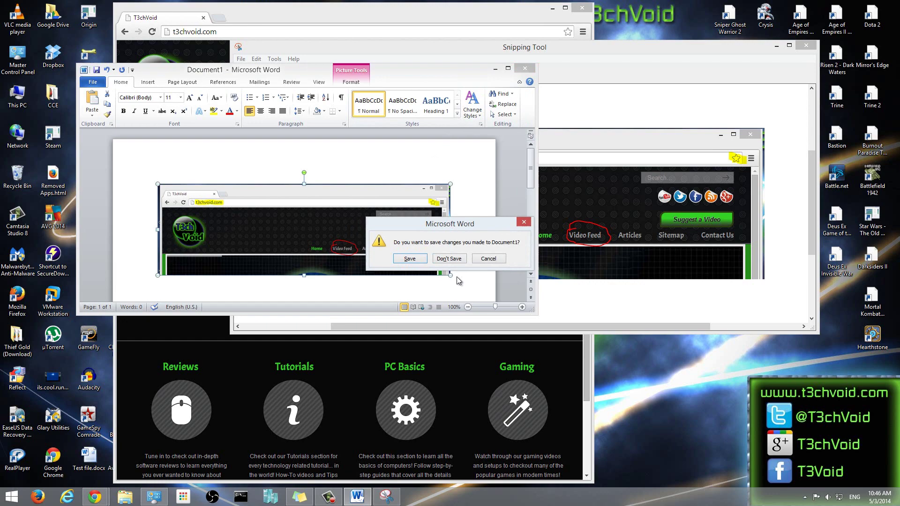
click(455, 257)
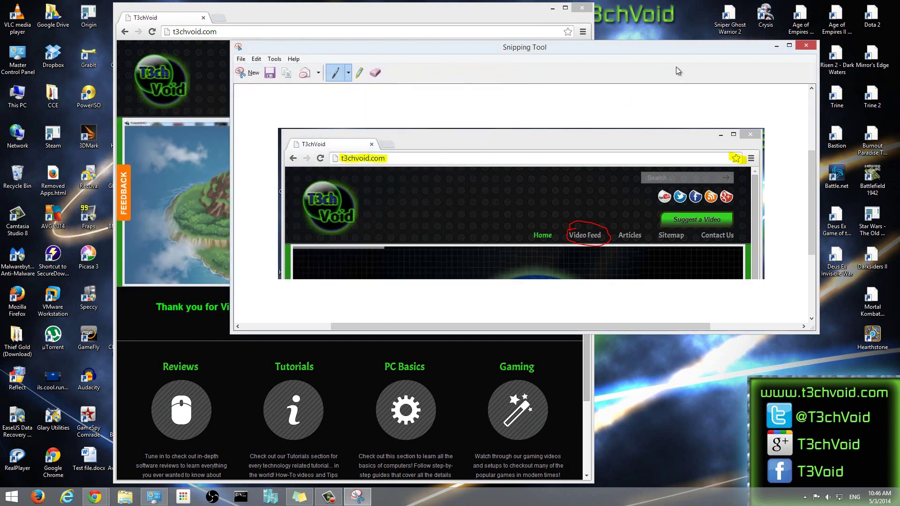
- Save the annotated snip to the Desktop as a JPEG, entering the file name 'snipping'
drag(478, 55, 523, 54)
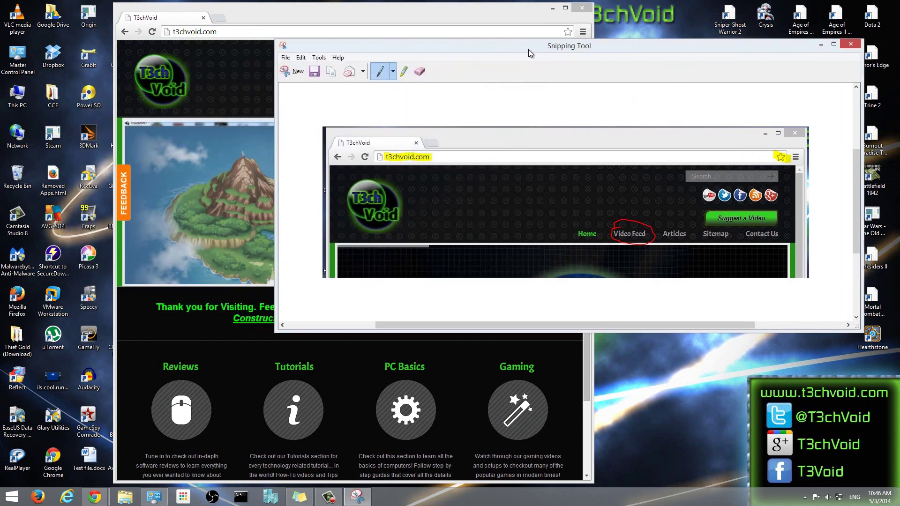
click(318, 74)
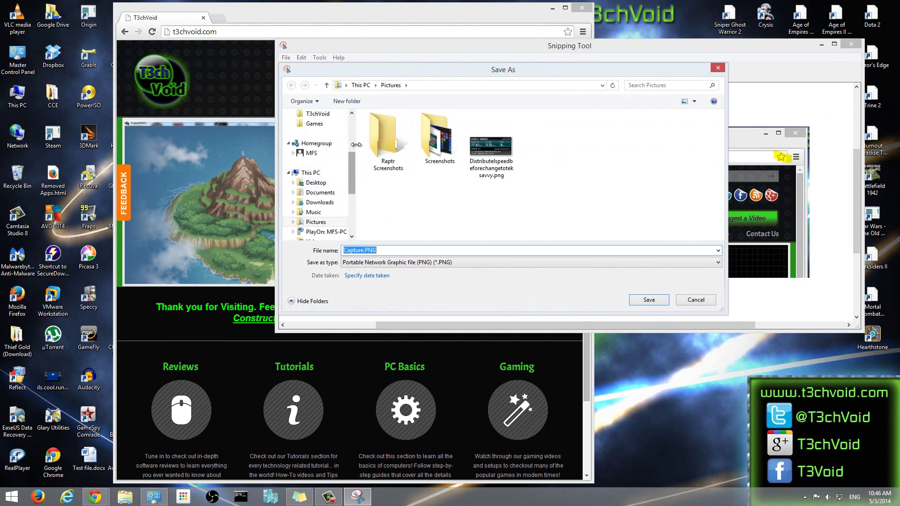
scroll(319, 178, up, 5)
click(317, 131)
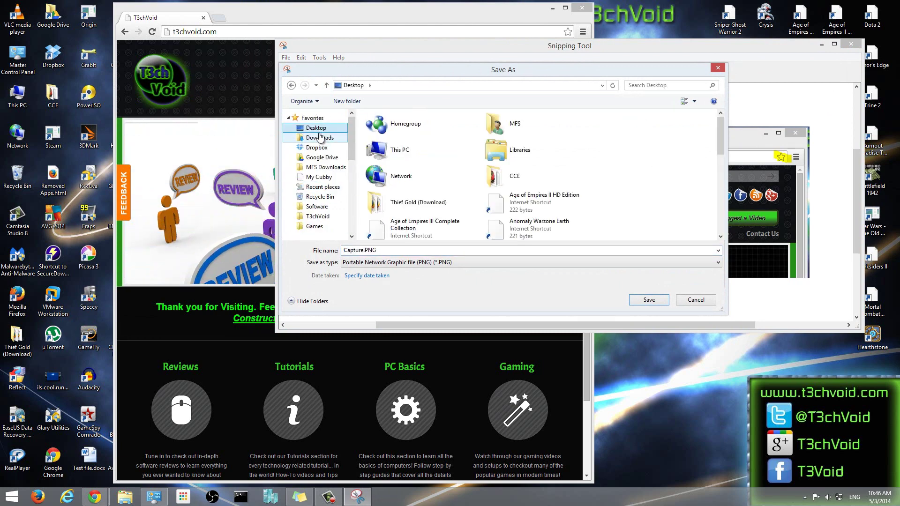
click(385, 250)
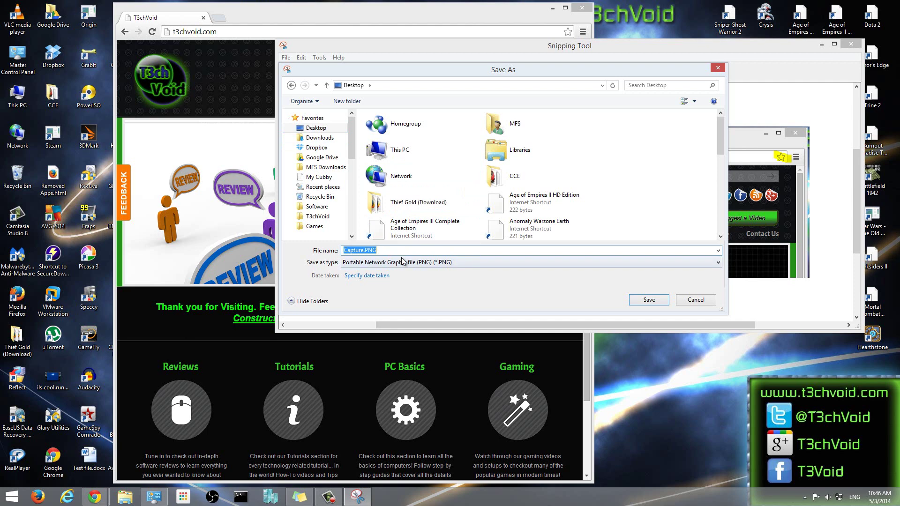
click(405, 262)
click(406, 283)
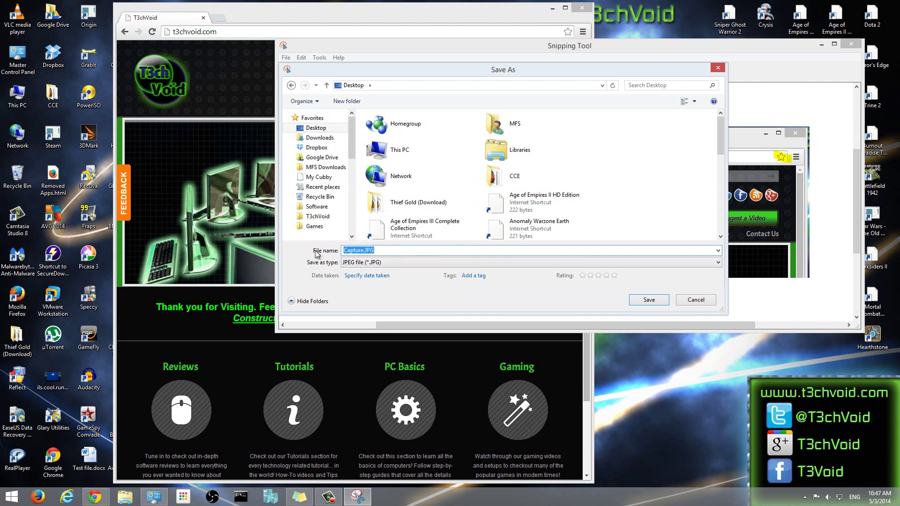
text(snipping)
- Confirm the save, close Snipping Tool and minimize Chrome to reveal the desktop
click(649, 299)
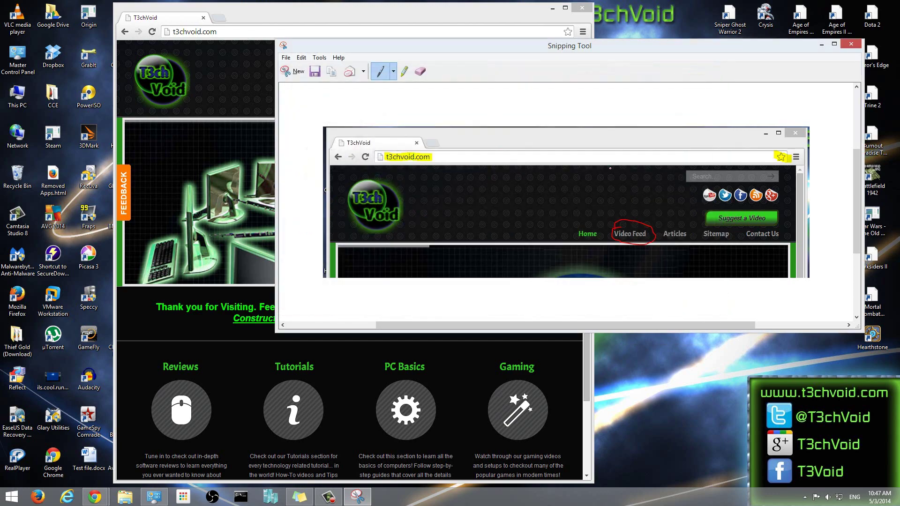
click(820, 43)
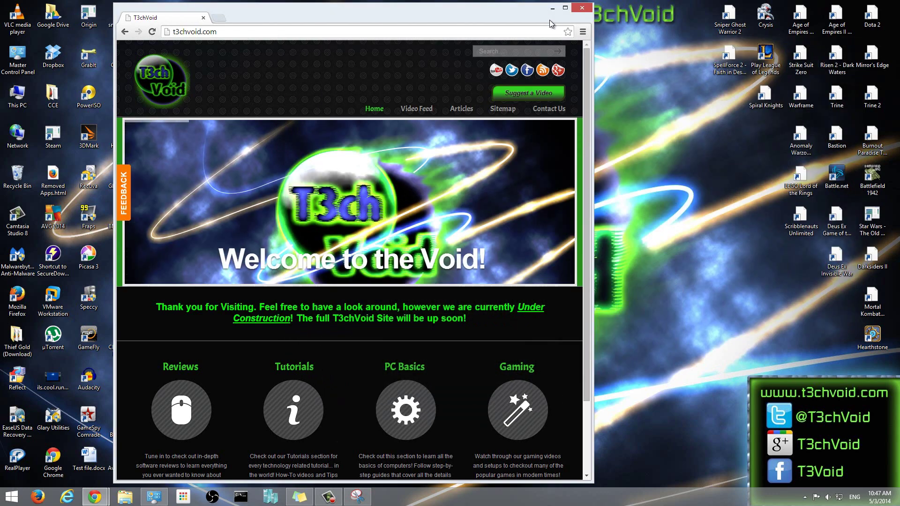
click(555, 12)
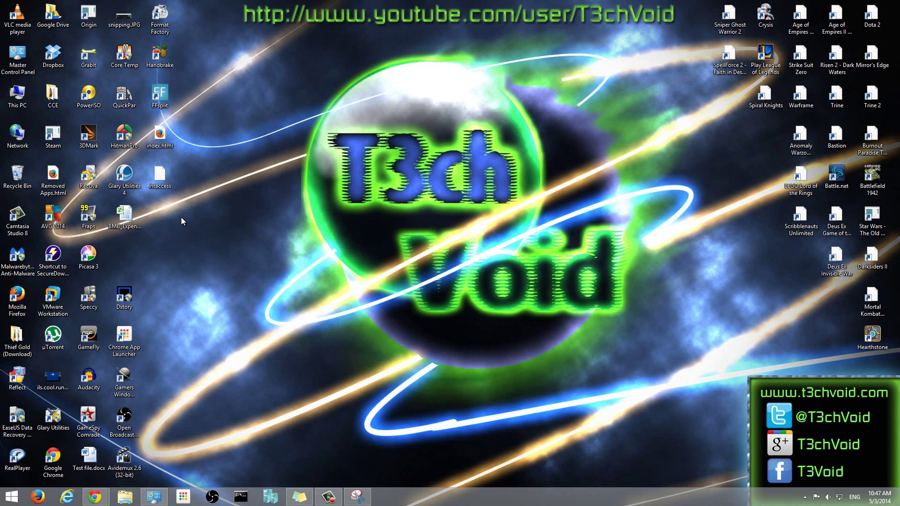
- Move snipping.JPG to the desktop centre and preview the 1038 x 323 image in Picasa
drag(124, 18, 254, 236)
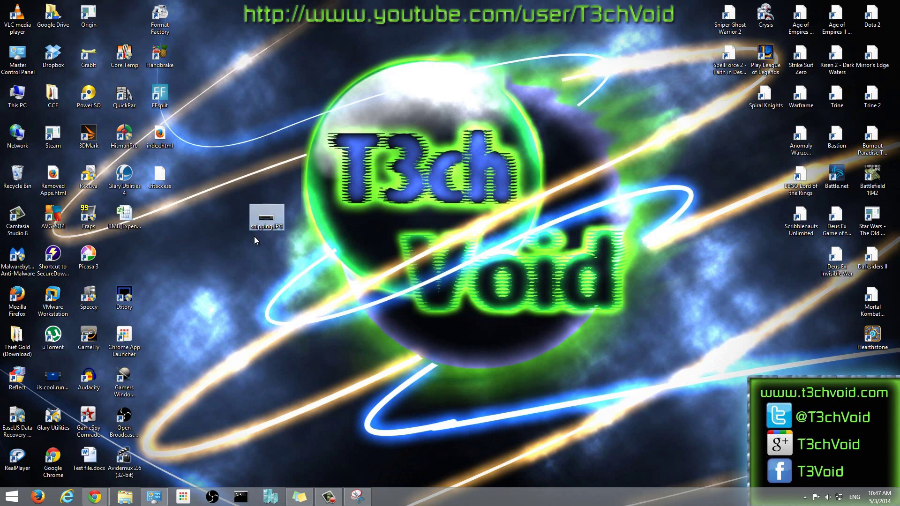
double_click(257, 224)
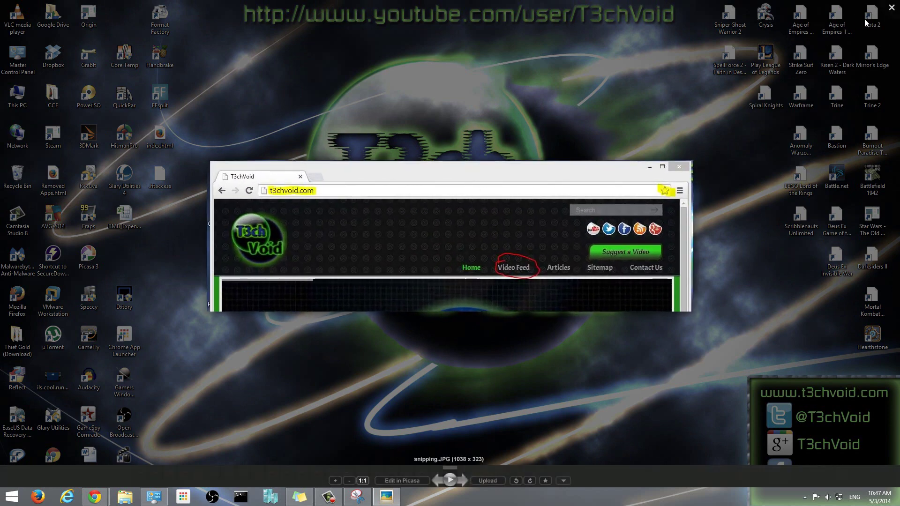
click(890, 9)
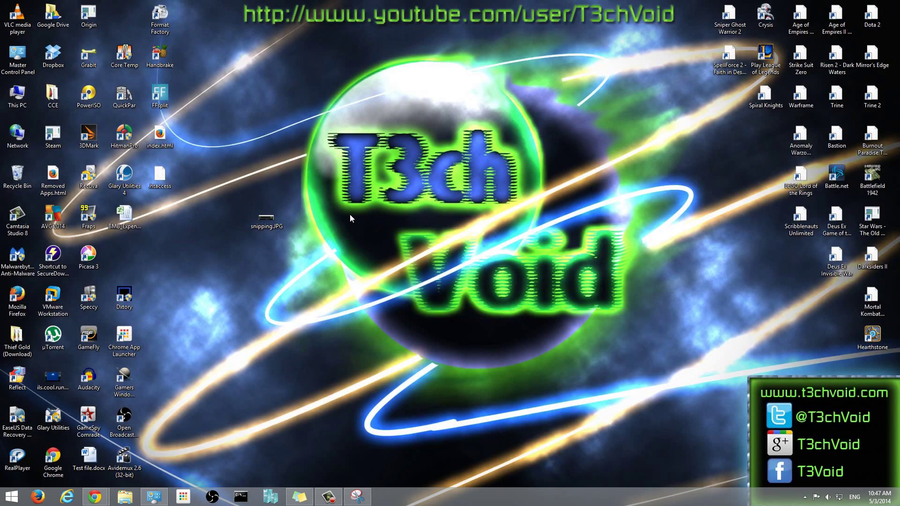